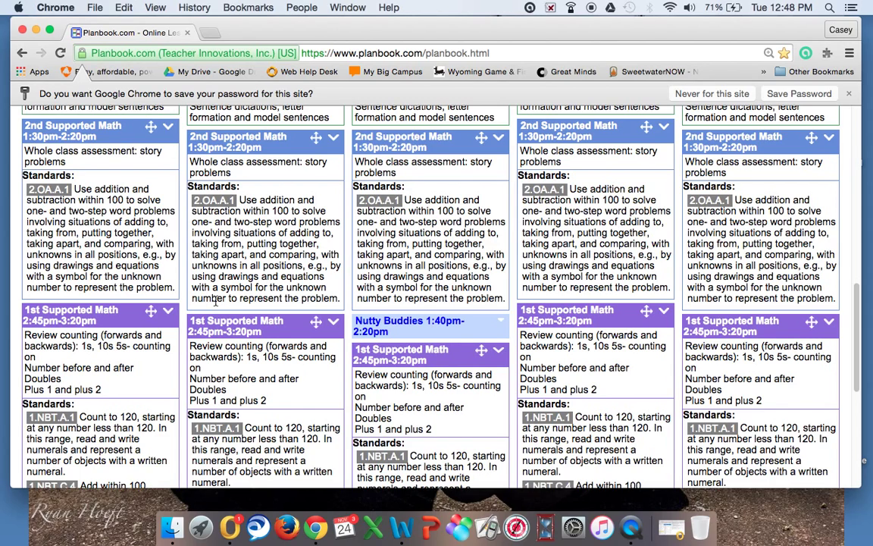
Step: Open Monday 11/16/2015's 2nd Supported Math lesson ('Whole class assessment: story problems') in the Lesson editor
{"action": "left_click", "coordinate": [134, 160]}
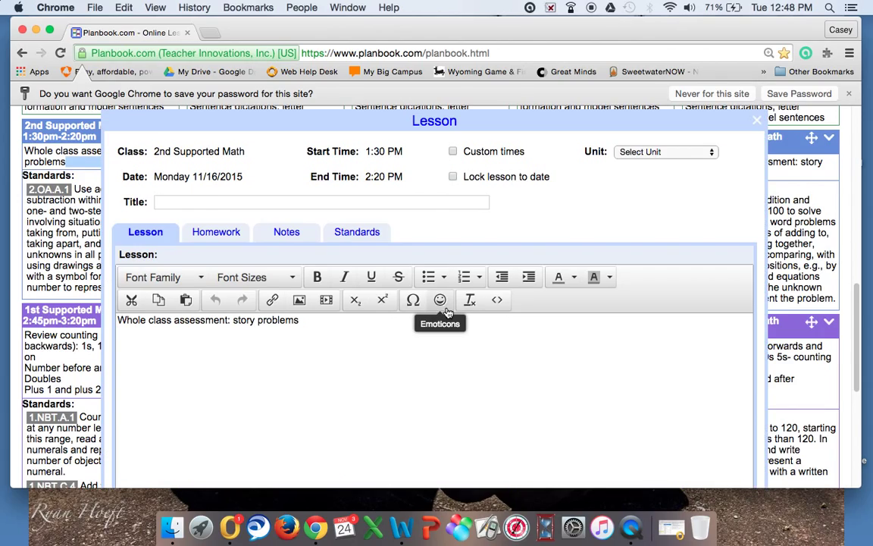
{"action": "scroll", "coordinate": [450, 314], "scroll_direction": "down", "scroll_amount": 5}
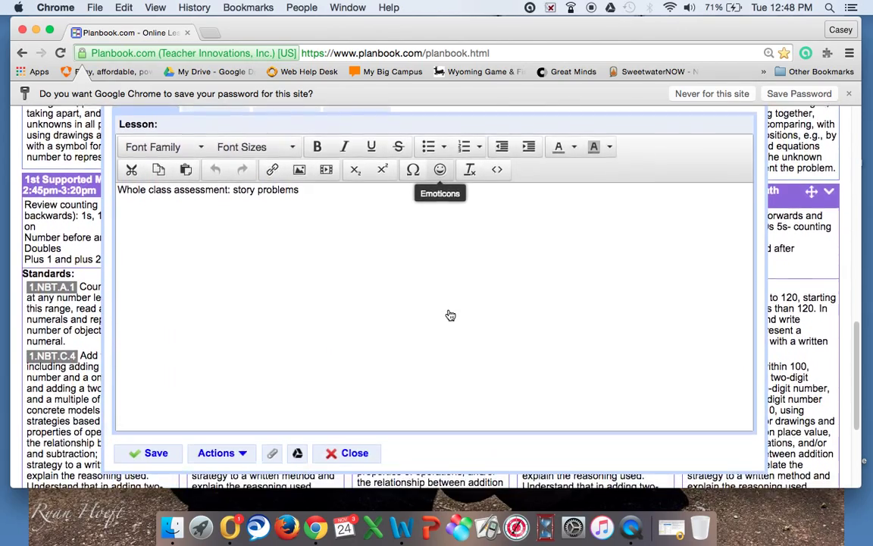
{"action": "scroll", "coordinate": [451, 315], "scroll_direction": "up", "scroll_amount": 3}
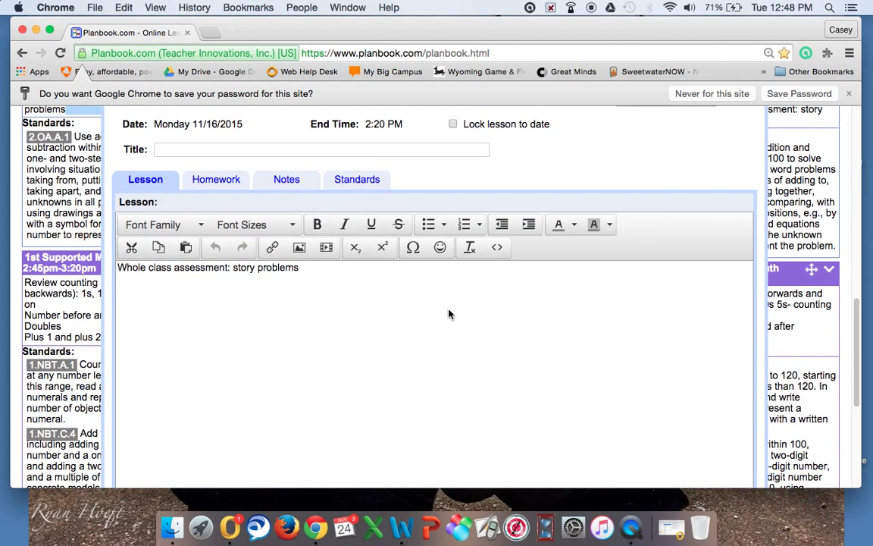
{"action": "scroll", "coordinate": [449, 313], "scroll_direction": "down", "scroll_amount": 1}
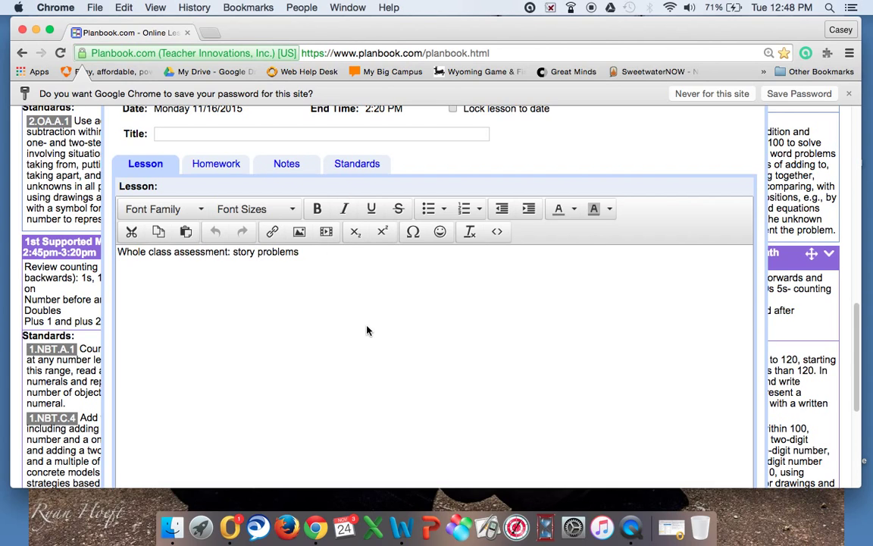
{"action": "scroll", "coordinate": [368, 331], "scroll_direction": "down", "scroll_amount": 4}
{"action": "scroll", "coordinate": [367, 330], "scroll_direction": "down", "scroll_amount": 3}
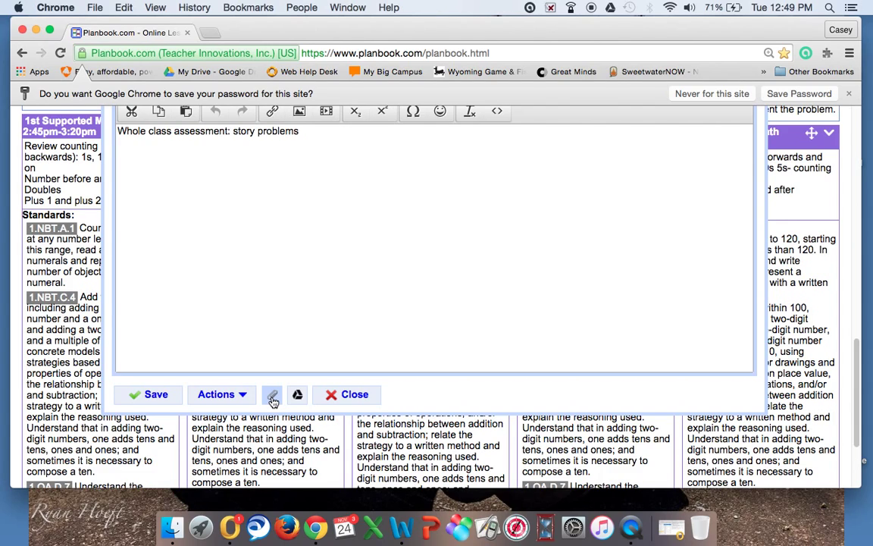
Step: Upload 'IPR Template 2nd grade' from Desktop > Instructional Facilitator > IPRs as a lesson attachment
{"action": "left_click", "coordinate": [273, 397]}
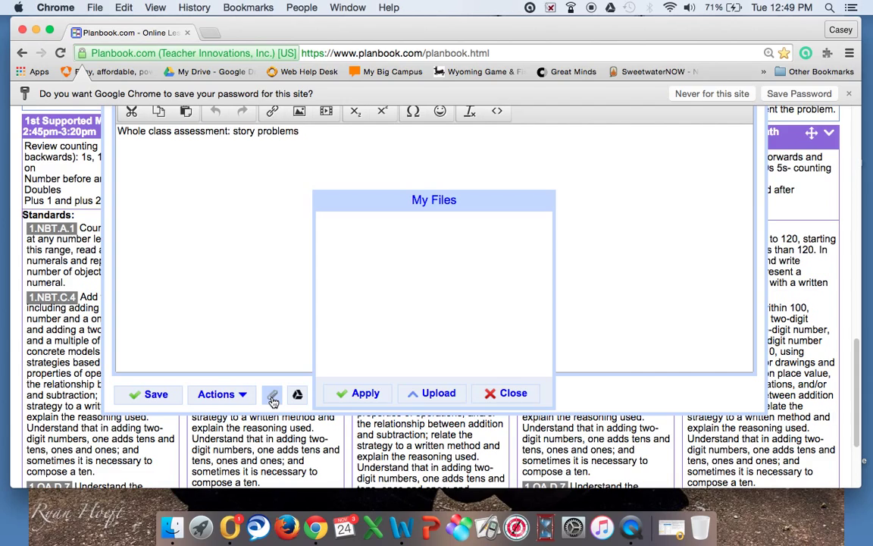
{"action": "left_click", "coordinate": [440, 393]}
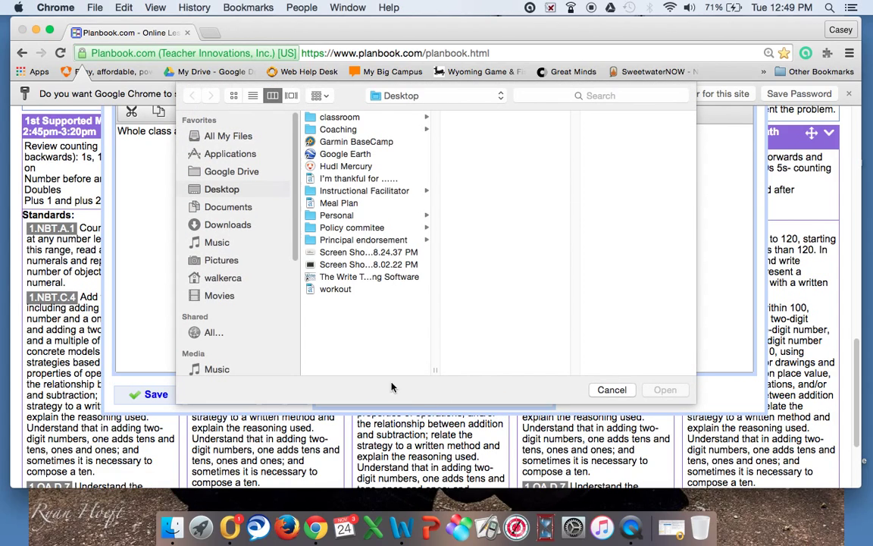
{"action": "left_click", "coordinate": [385, 190]}
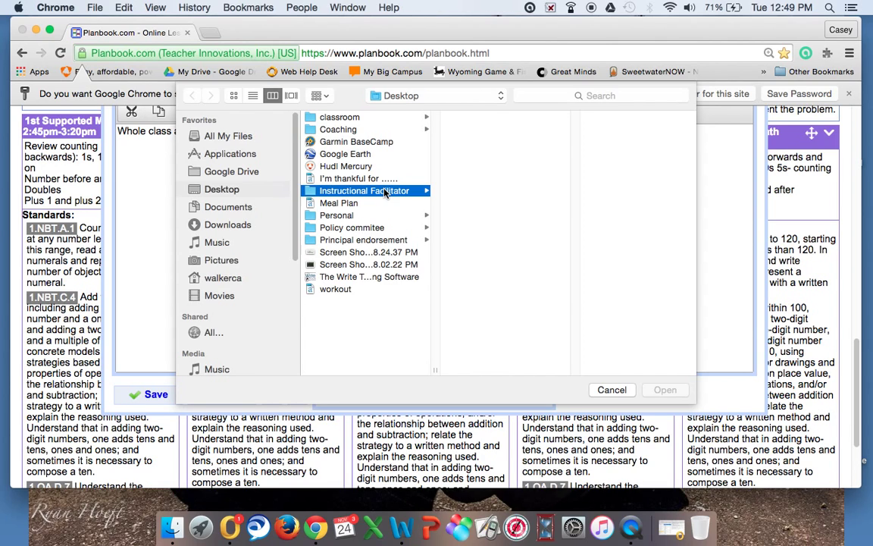
{"action": "scroll", "coordinate": [513, 288], "scroll_direction": "down", "scroll_amount": 5}
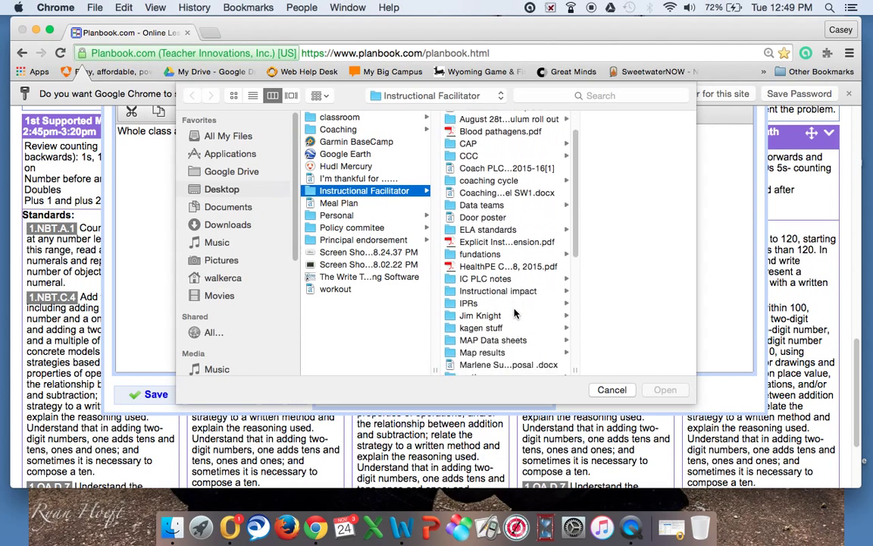
{"action": "scroll", "coordinate": [514, 313], "scroll_direction": "down", "scroll_amount": 4}
{"action": "scroll", "coordinate": [513, 313], "scroll_direction": "up", "scroll_amount": 6}
{"action": "scroll", "coordinate": [514, 313], "scroll_direction": "up", "scroll_amount": 3}
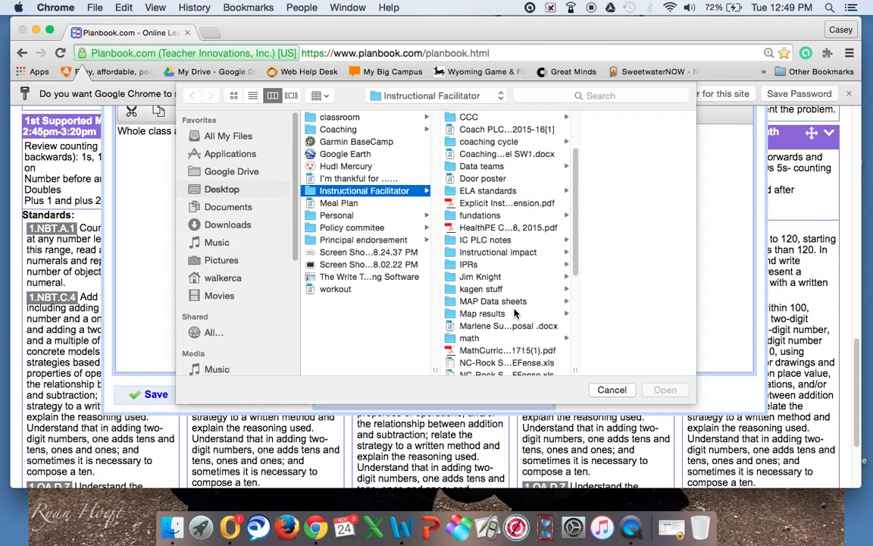
{"action": "left_click", "coordinate": [469, 266]}
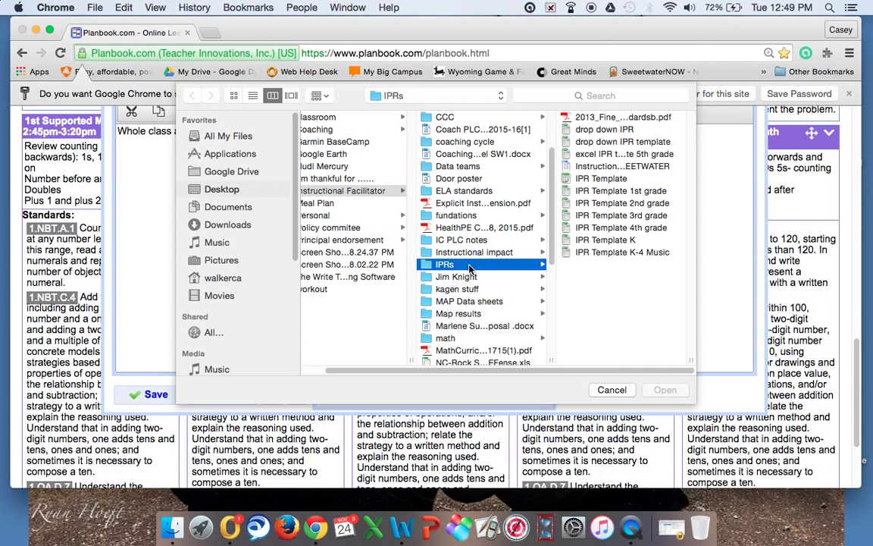
{"action": "left_click", "coordinate": [597, 204]}
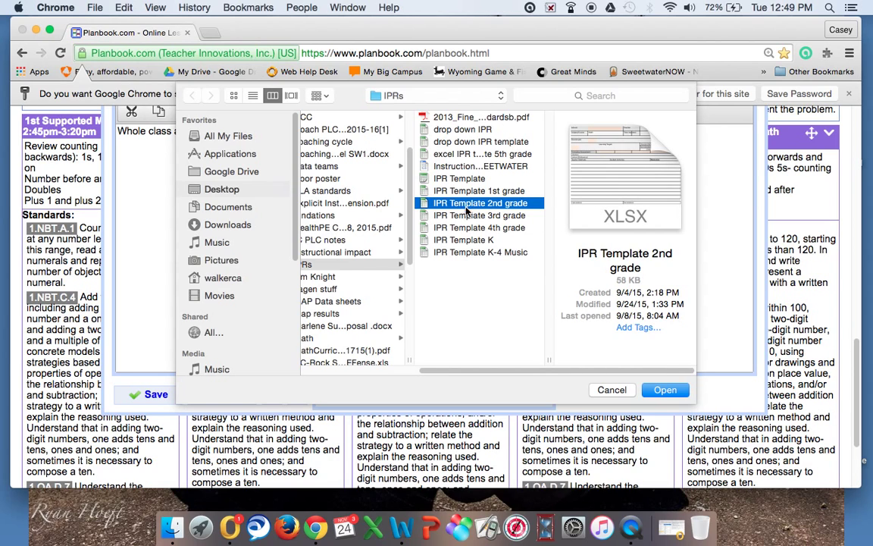
{"action": "left_click", "coordinate": [658, 392]}
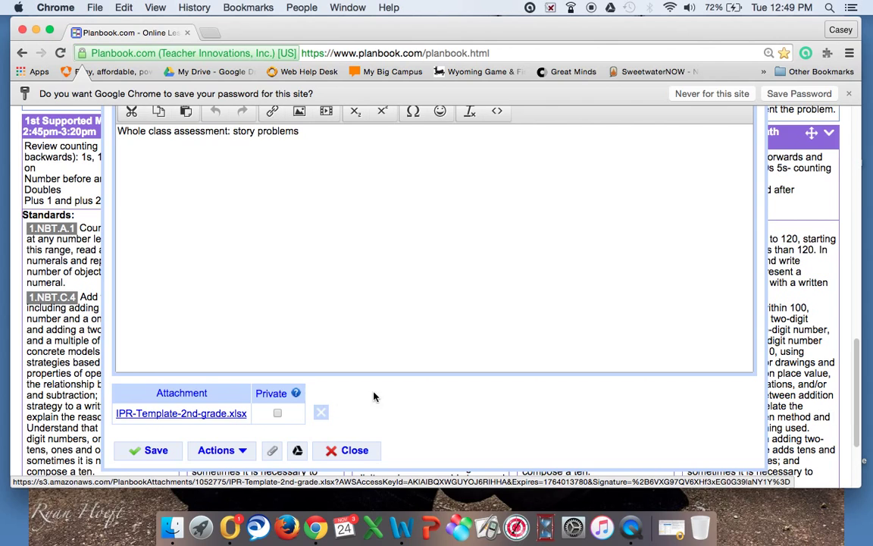
Step: Save the lesson and confirm IPR-Template-2nd-grade.xlsx appears under Monday's math lesson
{"action": "left_click", "coordinate": [150, 452]}
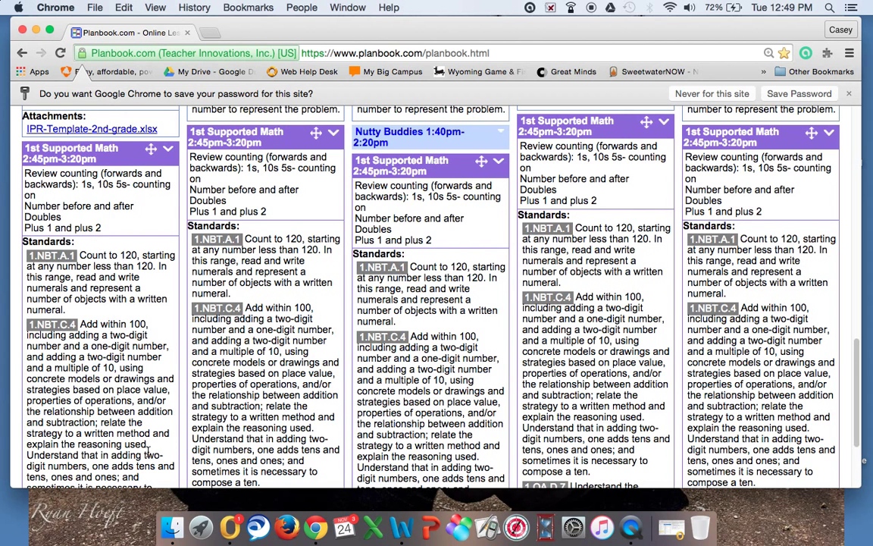
{"action": "scroll", "coordinate": [149, 455], "scroll_direction": "down", "scroll_amount": 5}
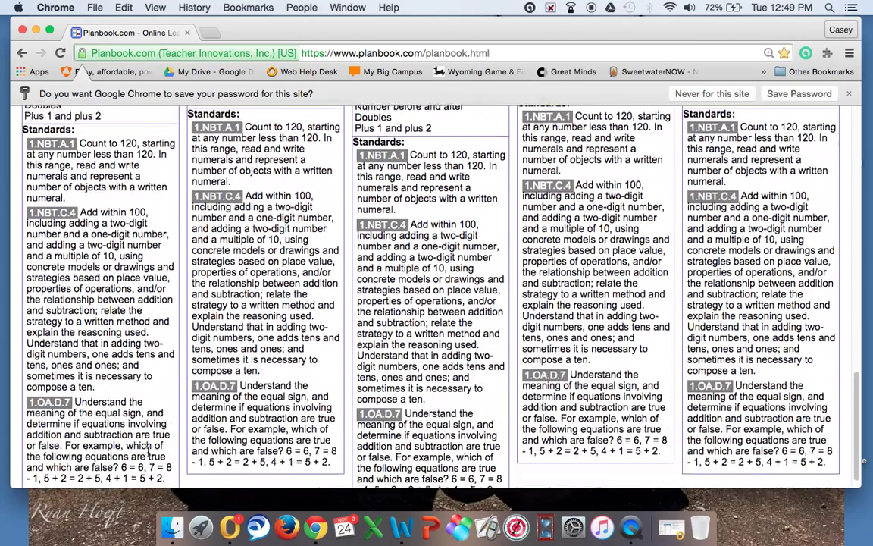
{"action": "scroll", "coordinate": [148, 455], "scroll_direction": "up", "scroll_amount": 10}
{"action": "scroll", "coordinate": [149, 455], "scroll_direction": "up", "scroll_amount": 1}
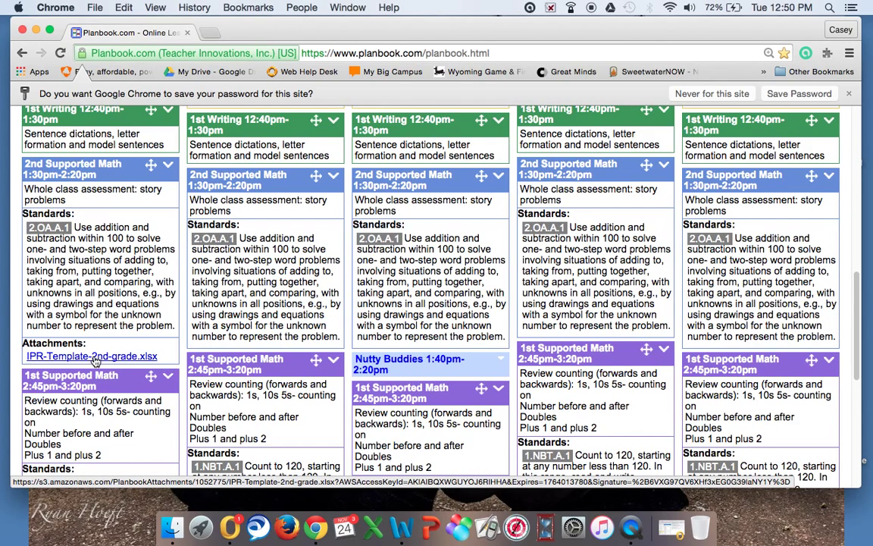
Step: Reopen the 2nd Supported Math lesson in the editor
{"action": "double_click", "coordinate": [101, 203]}
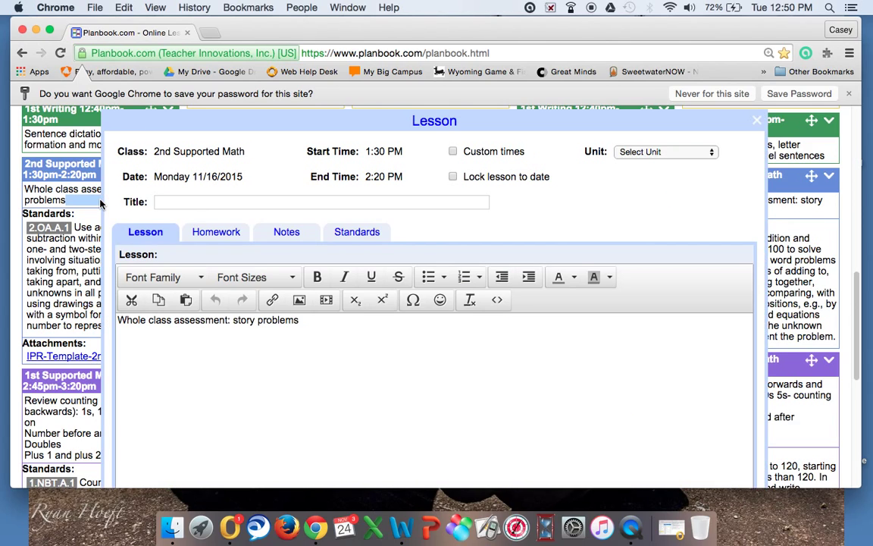
{"action": "scroll", "coordinate": [455, 376], "scroll_direction": "down", "scroll_amount": 3}
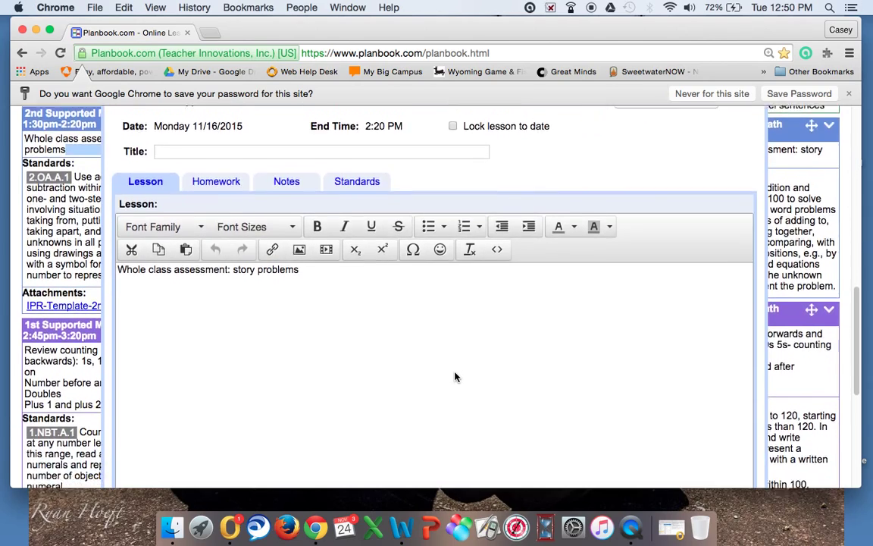
{"action": "scroll", "coordinate": [455, 377], "scroll_direction": "down", "scroll_amount": 4}
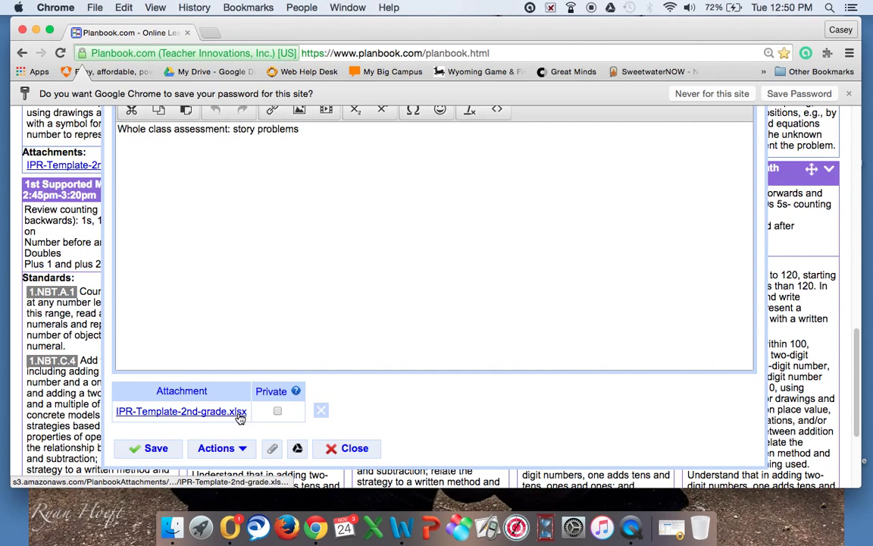
Step: Sign in to the school Google account with its password for Google Drive attachments
{"action": "left_click", "coordinate": [298, 451]}
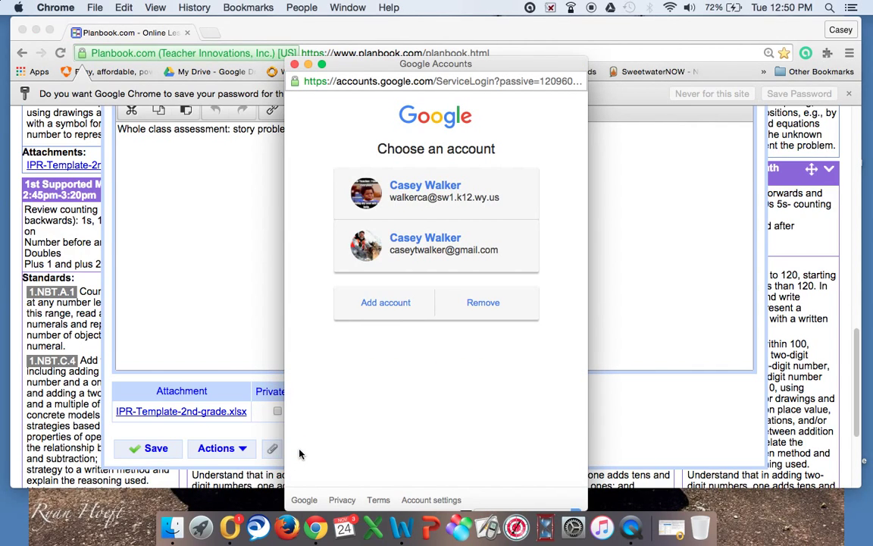
{"action": "left_click", "coordinate": [447, 197]}
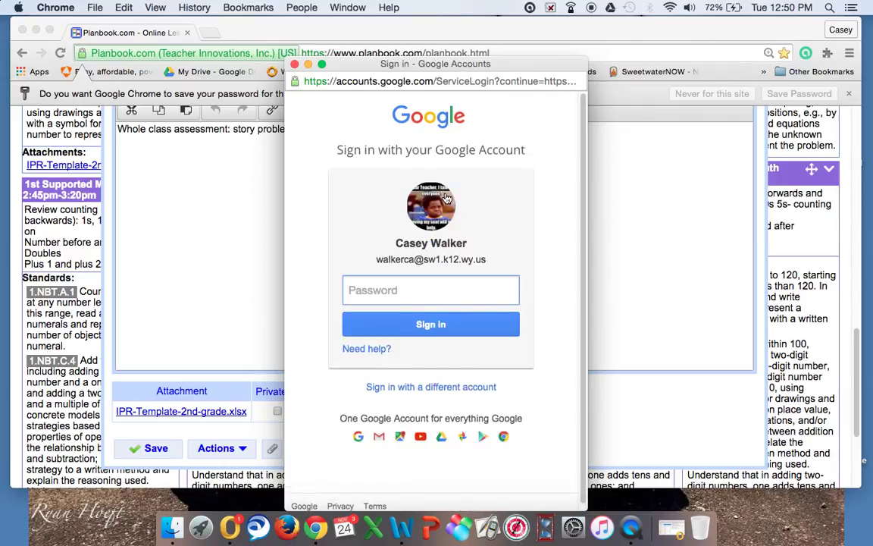
{"action": "type", "text": "••••••••"}
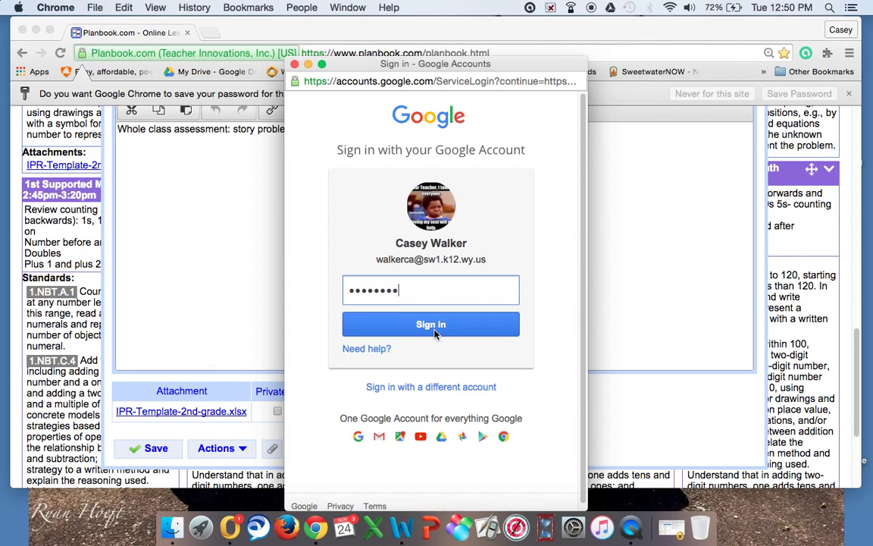
{"action": "left_click", "coordinate": [433, 327]}
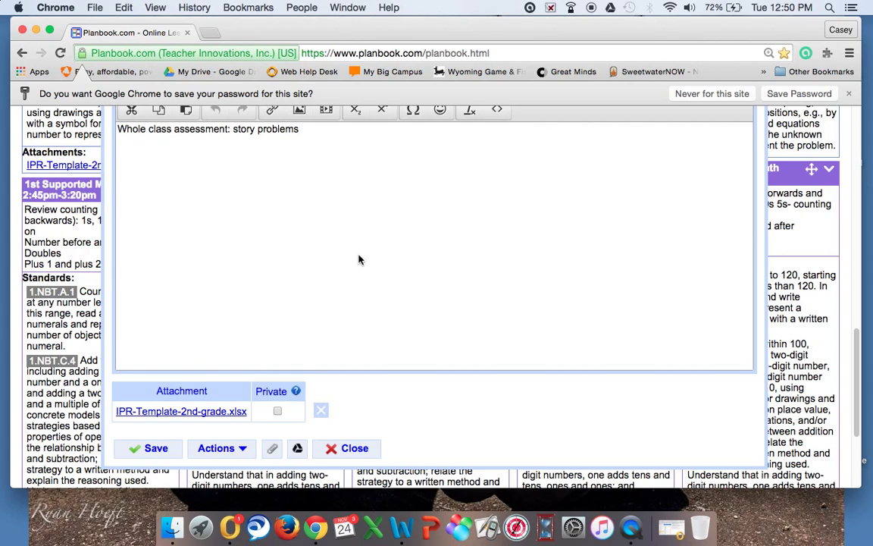
Step: Open the IPRs folder in the Google Drive file picker
{"action": "left_click", "coordinate": [298, 450]}
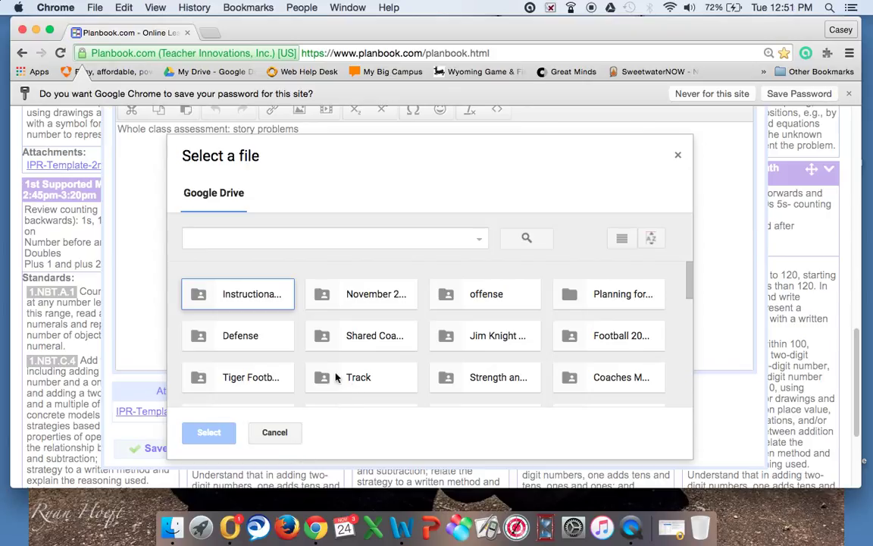
{"action": "scroll", "coordinate": [429, 364], "scroll_direction": "down", "scroll_amount": 3}
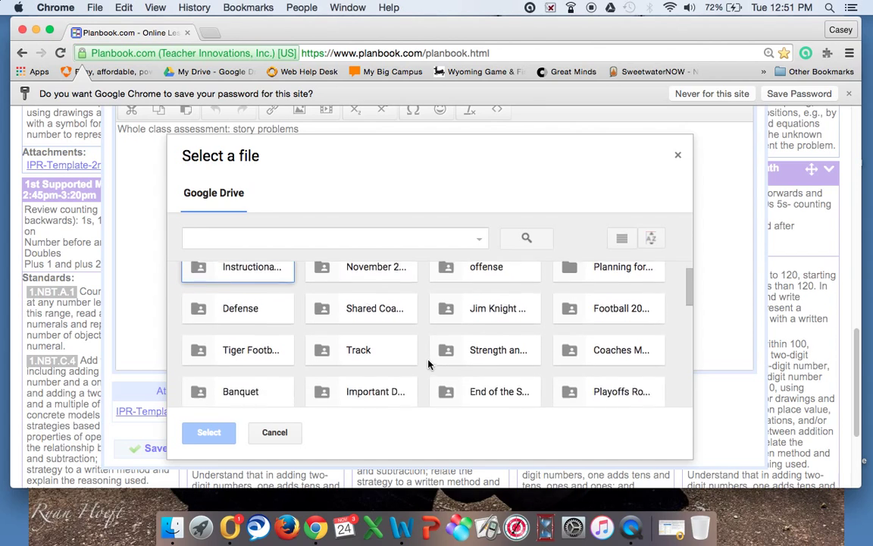
{"action": "scroll", "coordinate": [429, 365], "scroll_direction": "up", "scroll_amount": 3}
{"action": "scroll", "coordinate": [429, 365], "scroll_direction": "down", "scroll_amount": 2}
{"action": "scroll", "coordinate": [428, 365], "scroll_direction": "down", "scroll_amount": 4}
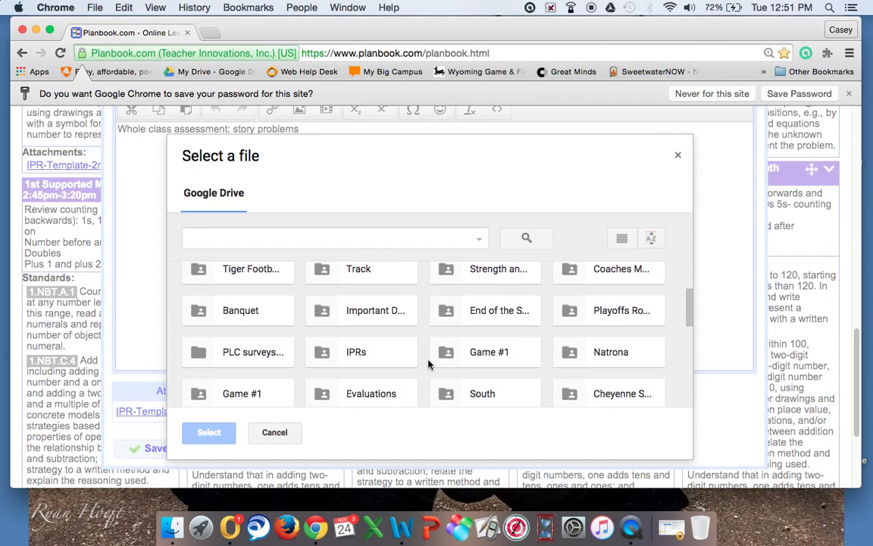
{"action": "scroll", "coordinate": [428, 364], "scroll_direction": "up", "scroll_amount": 4}
{"action": "scroll", "coordinate": [428, 365], "scroll_direction": "up", "scroll_amount": 2}
{"action": "scroll", "coordinate": [428, 364], "scroll_direction": "down", "scroll_amount": 3}
{"action": "scroll", "coordinate": [429, 364], "scroll_direction": "down", "scroll_amount": 3}
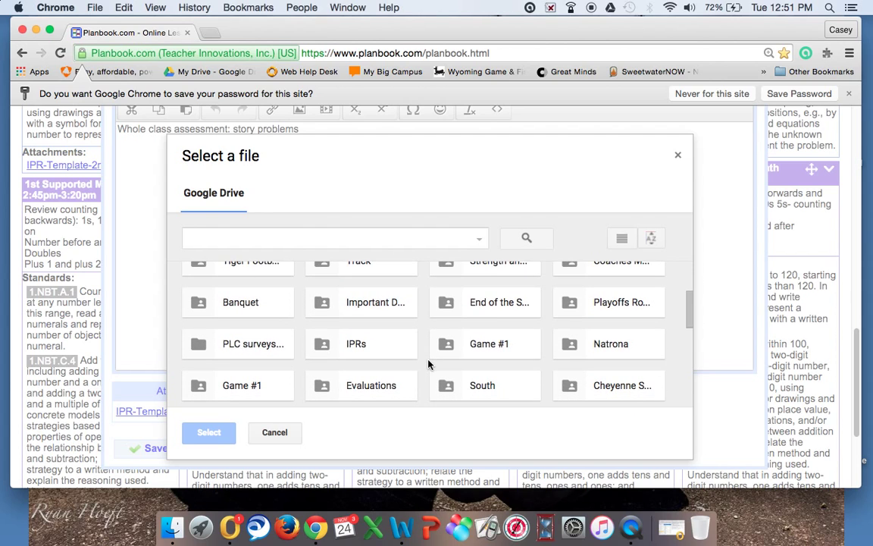
{"action": "left_click", "coordinate": [359, 347]}
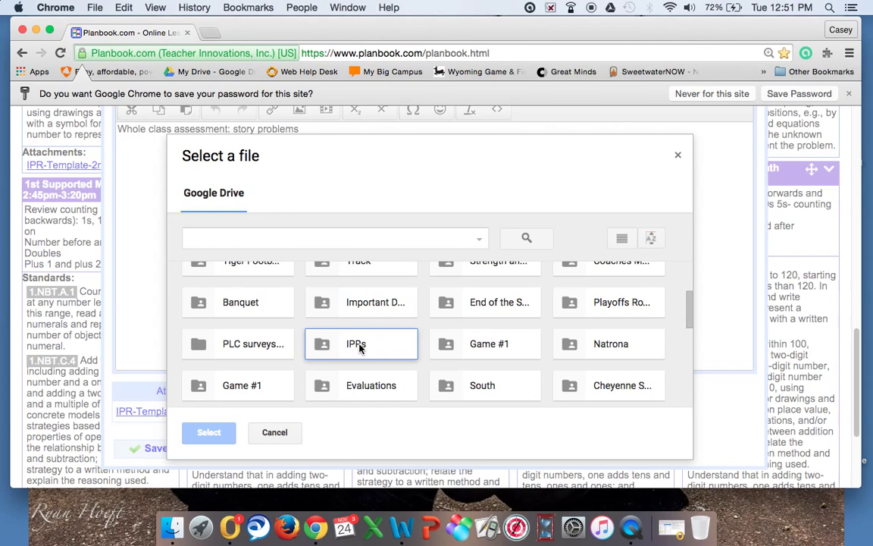
{"action": "double_click", "coordinate": [359, 347]}
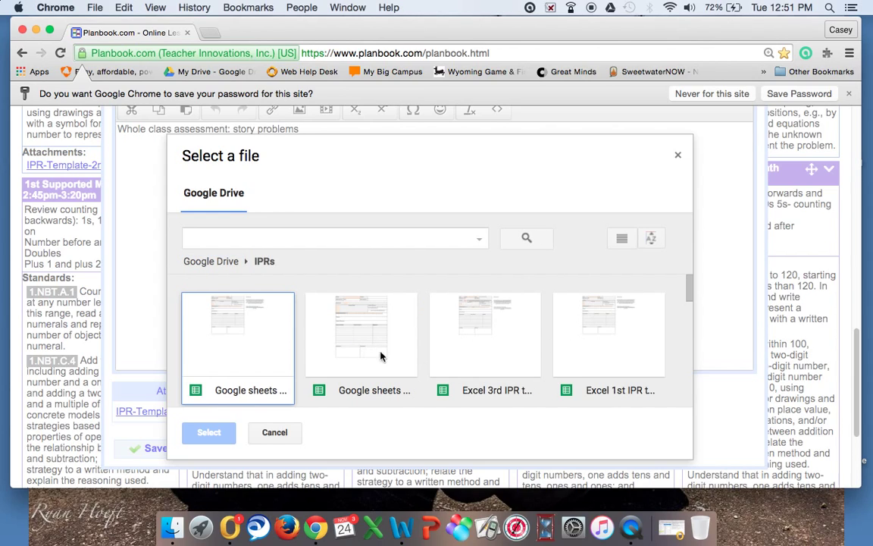
Step: Select 'Excel IPR template 4th.xlsx' and attach it to the lesson
{"action": "scroll", "coordinate": [471, 354], "scroll_direction": "down", "scroll_amount": 1}
{"action": "scroll", "coordinate": [471, 354], "scroll_direction": "down", "scroll_amount": 5}
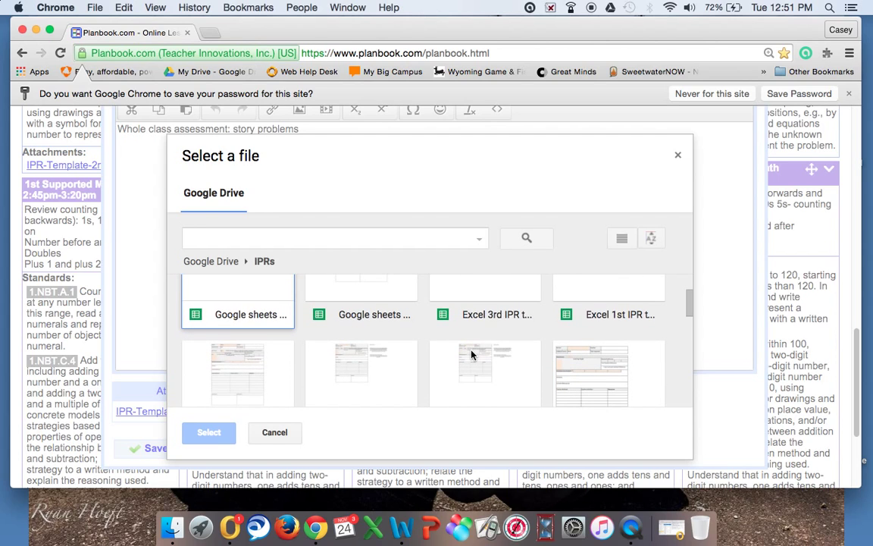
{"action": "scroll", "coordinate": [470, 354], "scroll_direction": "down", "scroll_amount": 1}
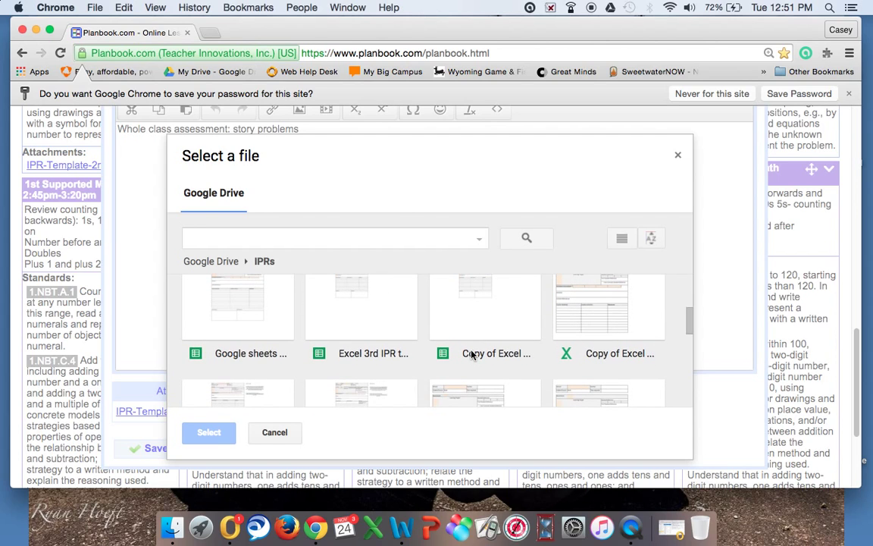
{"action": "scroll", "coordinate": [470, 354], "scroll_direction": "down", "scroll_amount": 8}
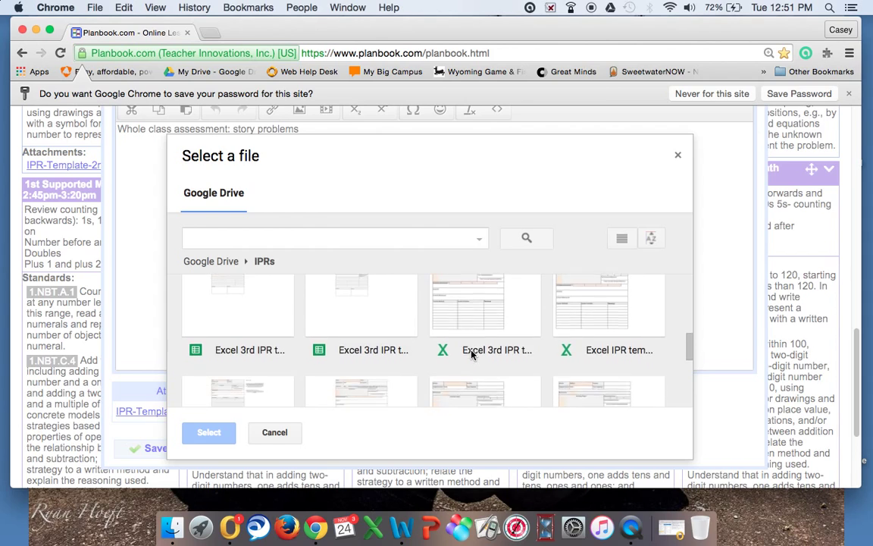
{"action": "scroll", "coordinate": [471, 354], "scroll_direction": "down", "scroll_amount": 5}
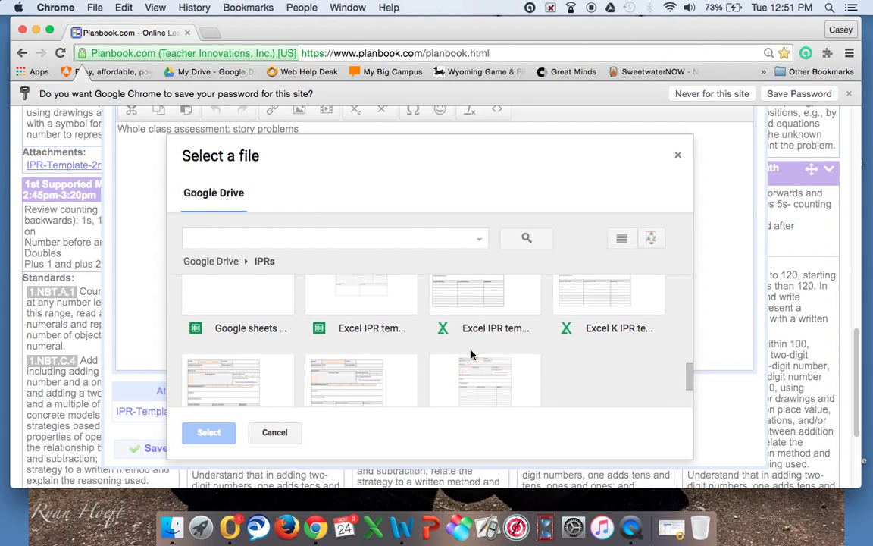
{"action": "scroll", "coordinate": [474, 329], "scroll_direction": "up", "scroll_amount": 1}
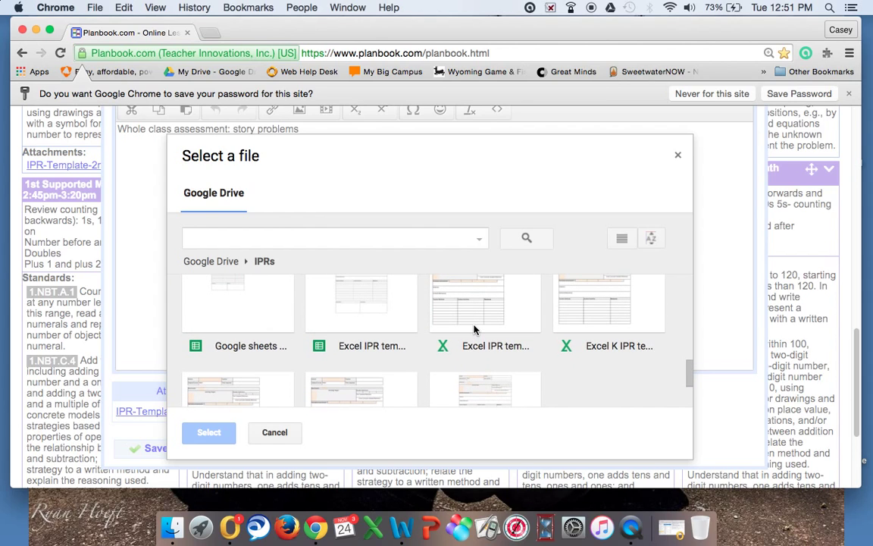
{"action": "left_click", "coordinate": [478, 315]}
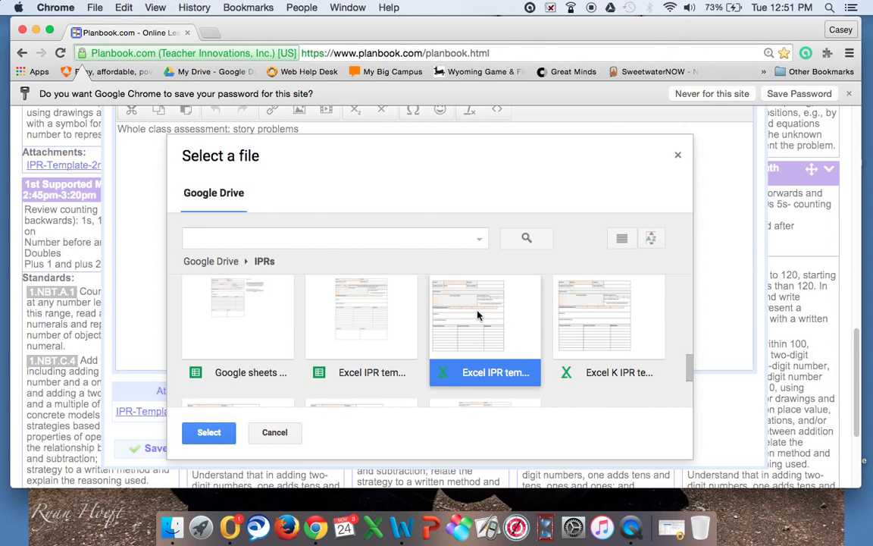
{"action": "left_click", "coordinate": [206, 433]}
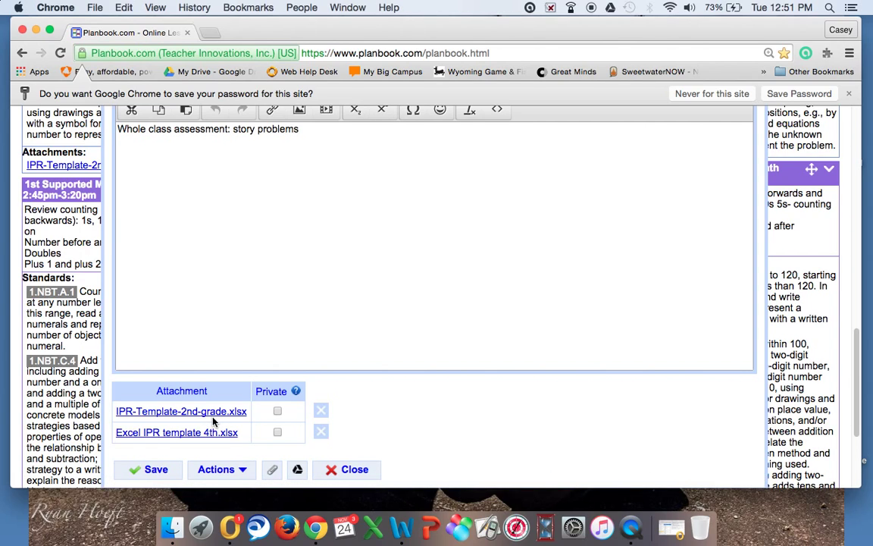
Step: Save the lesson with both attachments, then reopen it for editing
{"action": "left_click", "coordinate": [149, 471]}
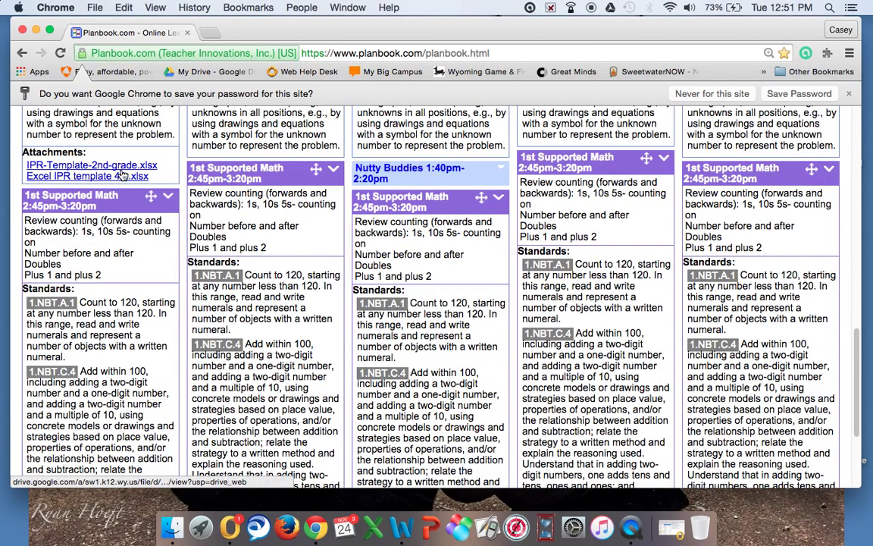
{"action": "scroll", "coordinate": [114, 161], "scroll_direction": "up", "scroll_amount": 3}
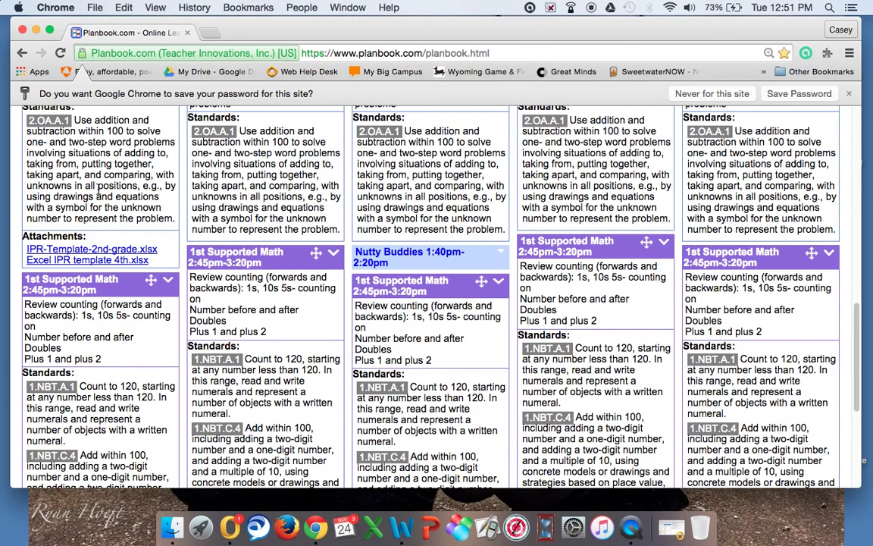
{"action": "double_click", "coordinate": [91, 151]}
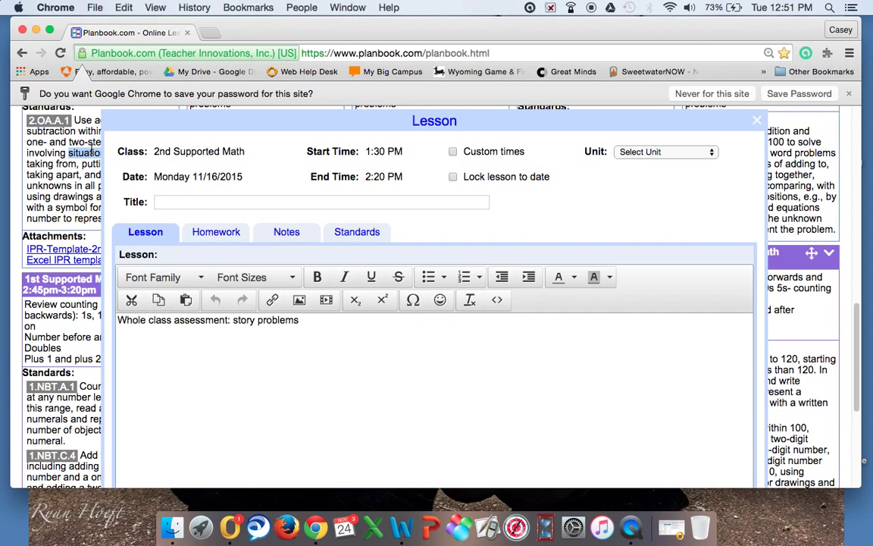
{"action": "scroll", "coordinate": [394, 402], "scroll_direction": "down", "scroll_amount": 3}
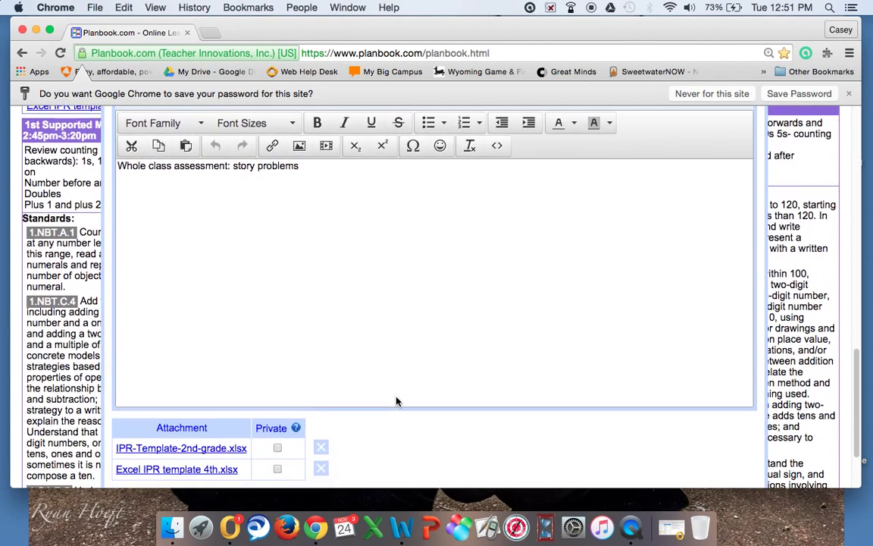
{"action": "scroll", "coordinate": [396, 401], "scroll_direction": "down", "scroll_amount": 2}
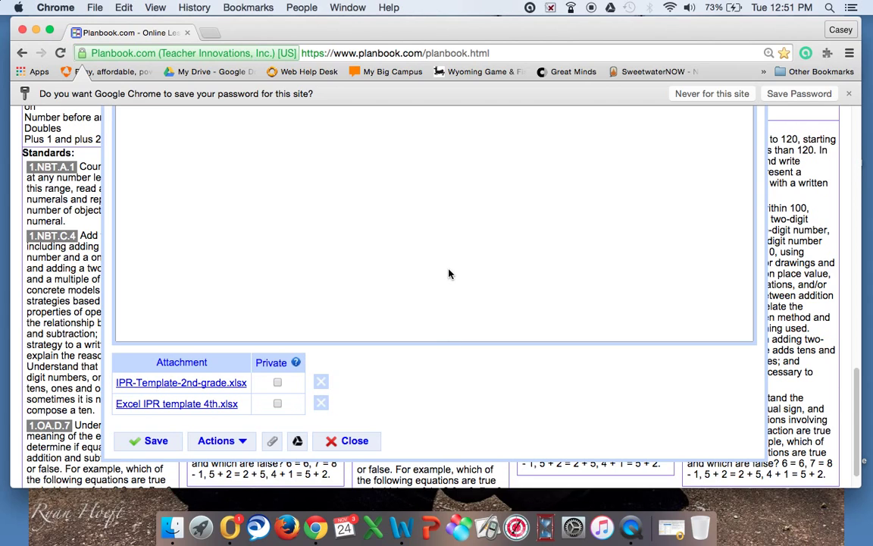
{"action": "scroll", "coordinate": [448, 273], "scroll_direction": "up", "scroll_amount": 5}
{"action": "scroll", "coordinate": [449, 274], "scroll_direction": "down", "scroll_amount": 5}
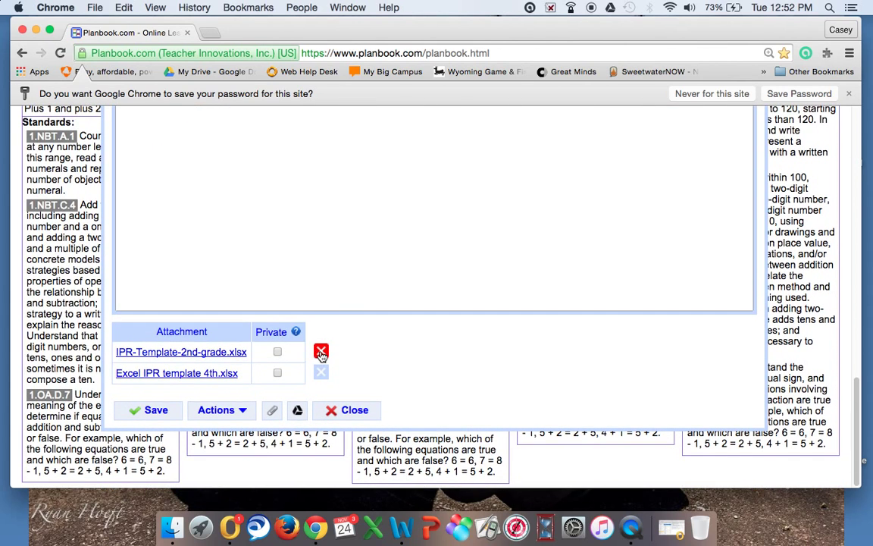
Step: Delete the IPR-Template-2nd-grade.xlsx and Excel IPR template 4th.xlsx attachments and save
{"action": "left_click", "coordinate": [321, 353]}
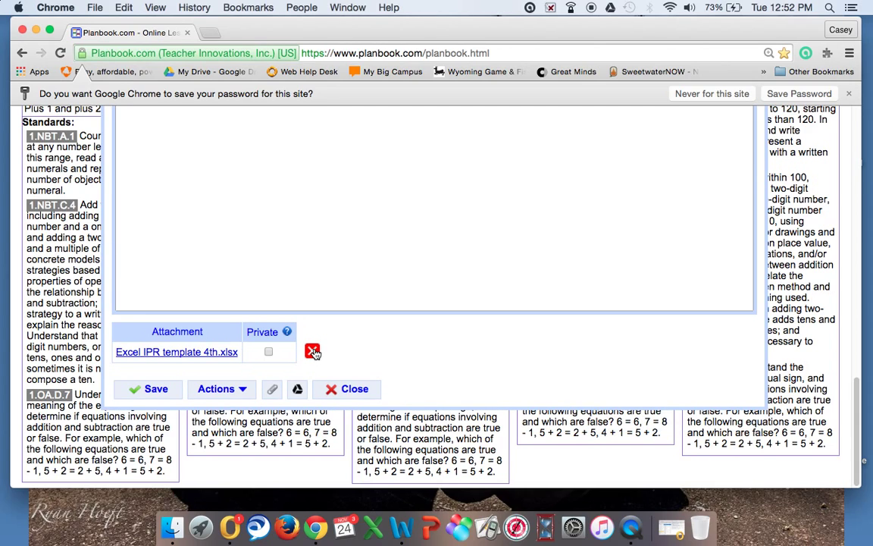
{"action": "left_click", "coordinate": [314, 352]}
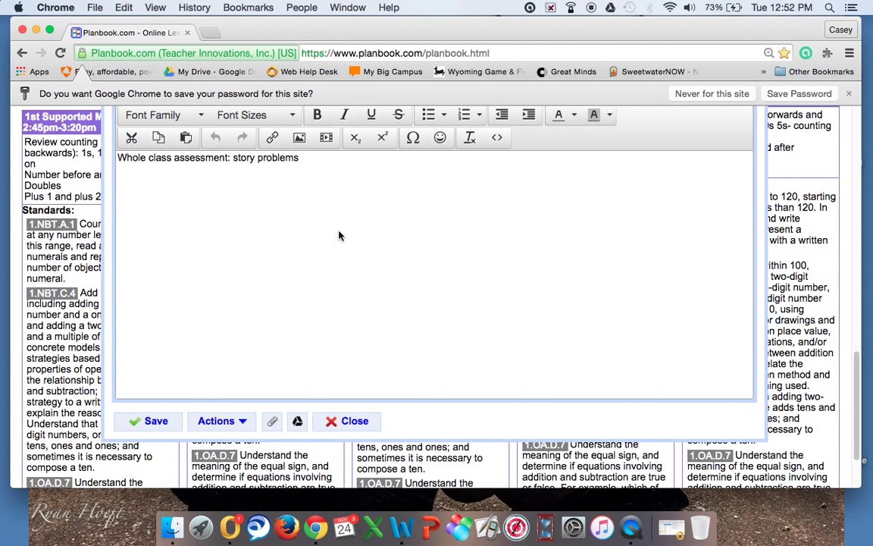
{"action": "left_click", "coordinate": [148, 422]}
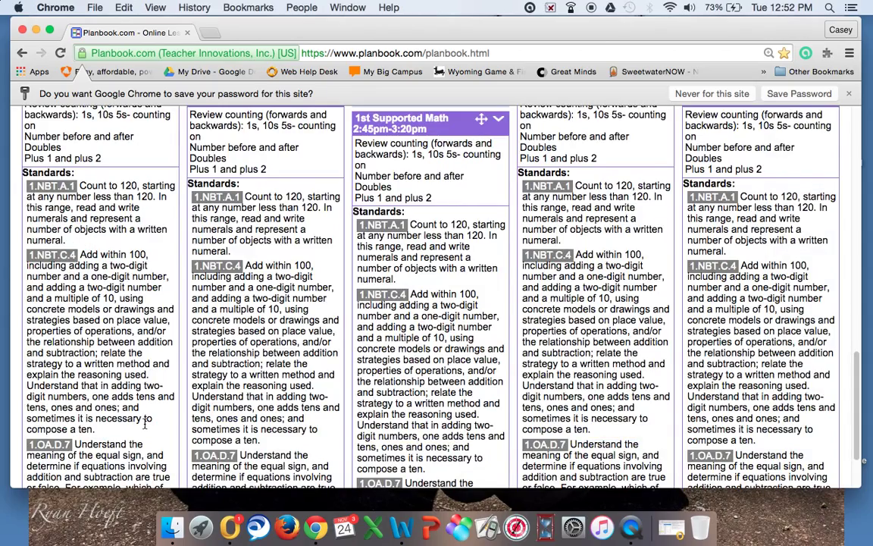
{"action": "scroll", "coordinate": [145, 379], "scroll_direction": "up", "scroll_amount": 5}
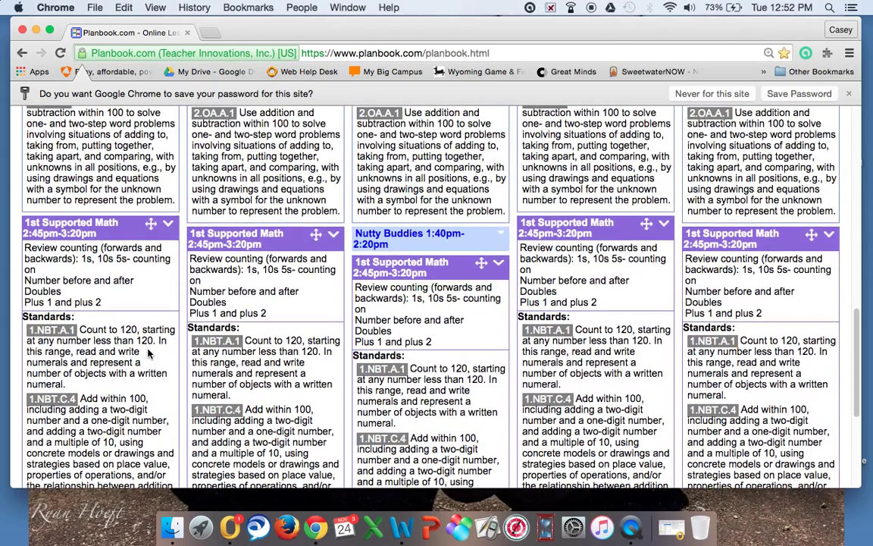
{"action": "scroll", "coordinate": [148, 352], "scroll_direction": "down", "scroll_amount": 6}
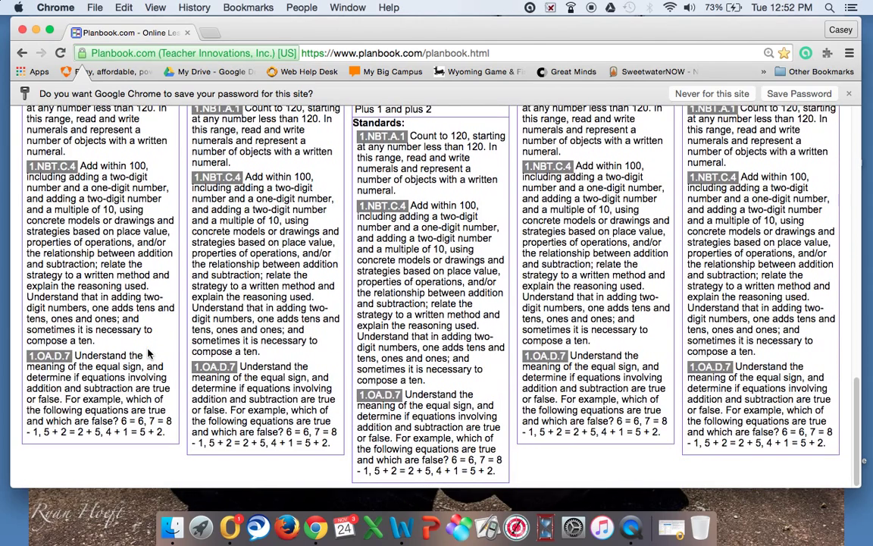